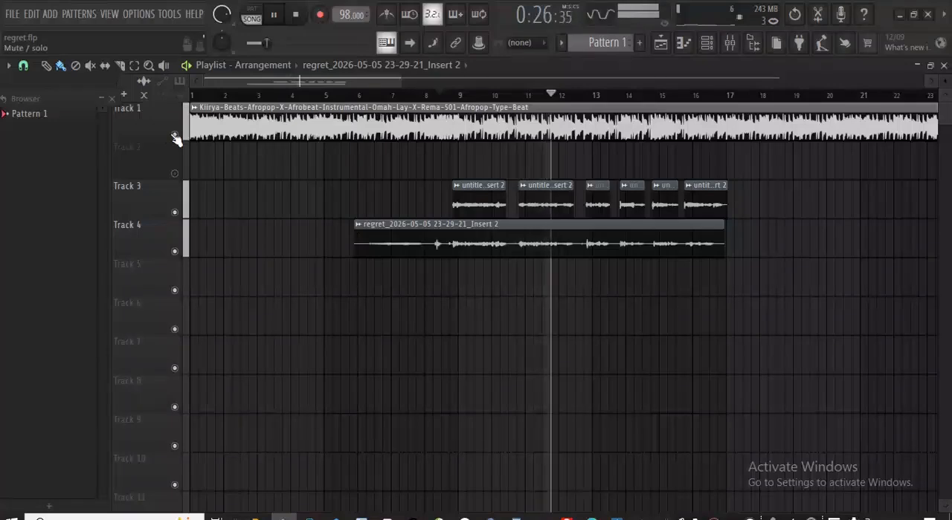
- Mute the instrumental on Track 1, stop playback and show the mixer
{"action": "left_click", "coordinate": [175, 136]}
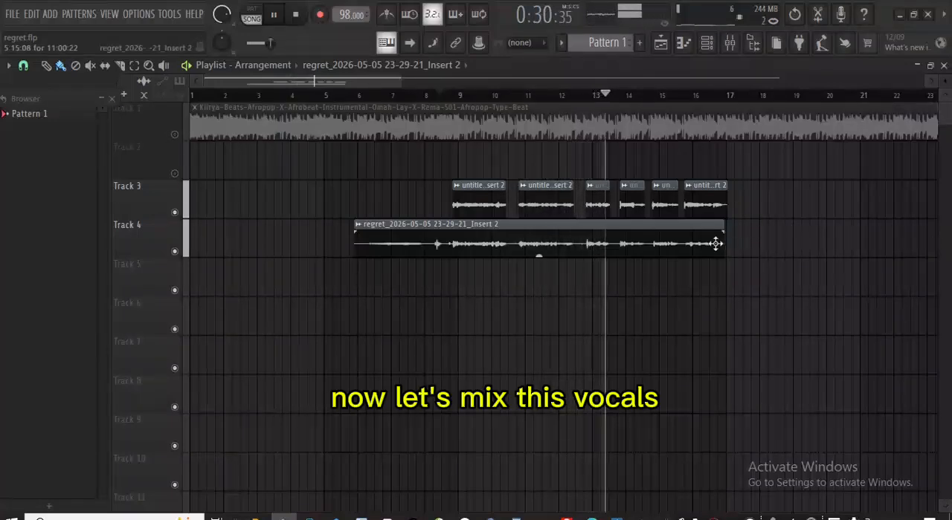
{"action": "key", "text": "space"}
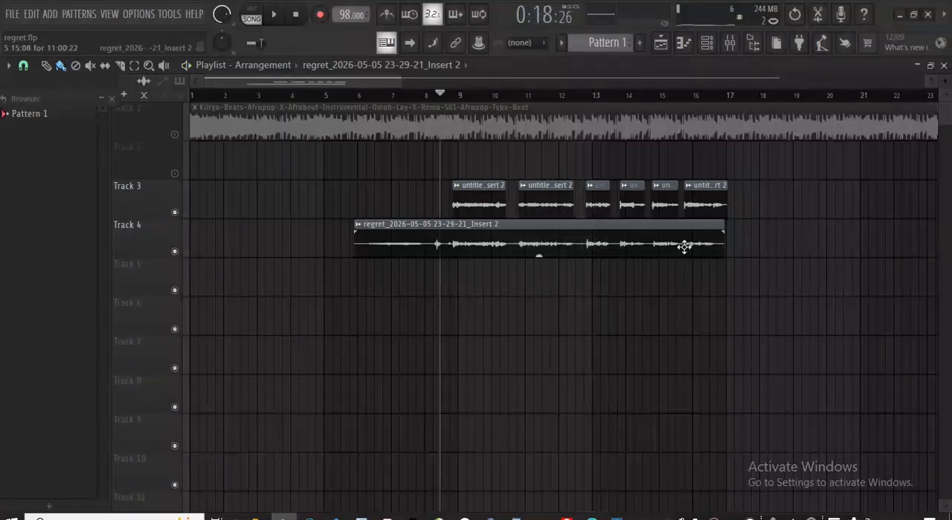
{"action": "left_click", "coordinate": [731, 44]}
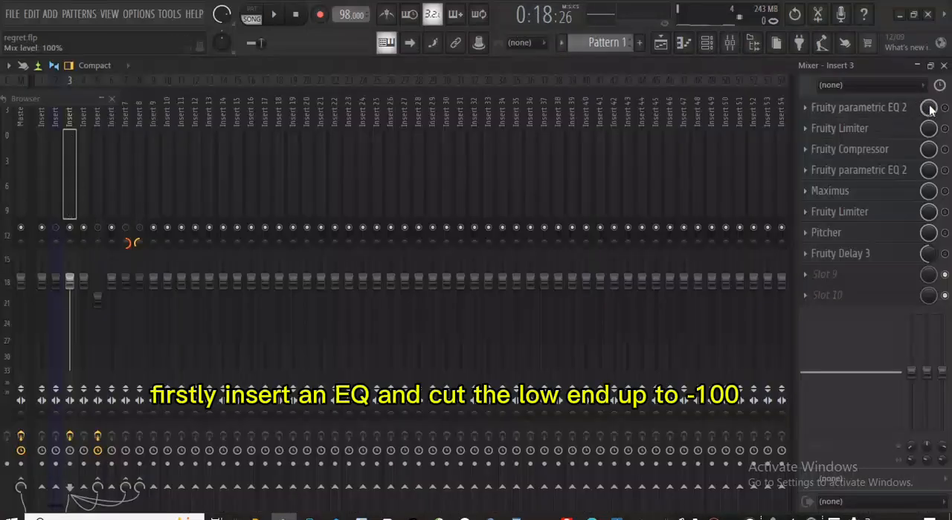
- Enable the first Fruity parametric EQ 2 on Insert 3 and audition the vocals through its low-end cut
{"action": "left_click", "coordinate": [898, 110]}
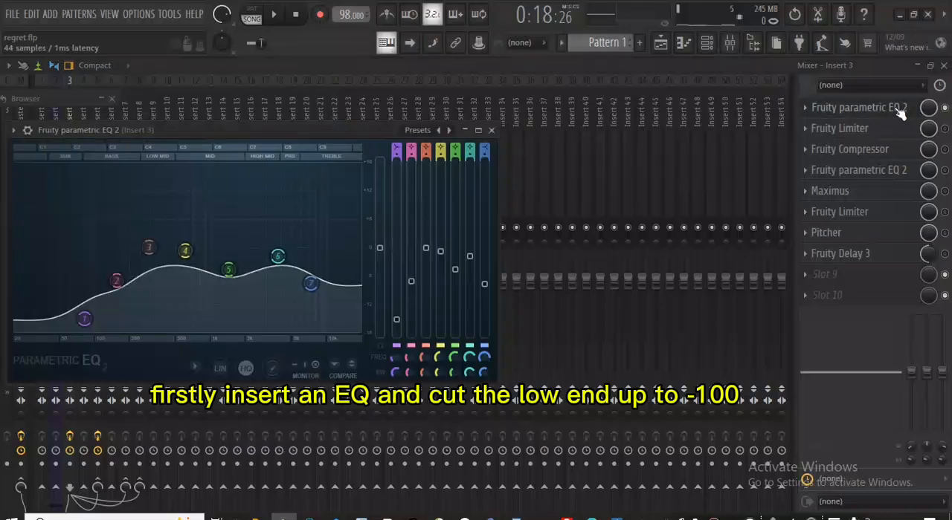
{"action": "left_click_drag", "start_coordinate": [248, 124], "coordinate": [390, 122]}
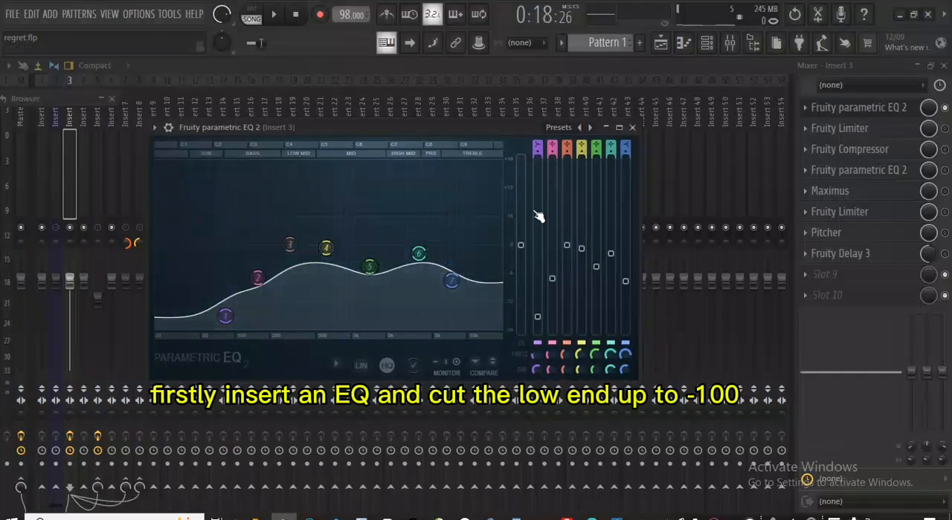
{"action": "key", "text": "space"}
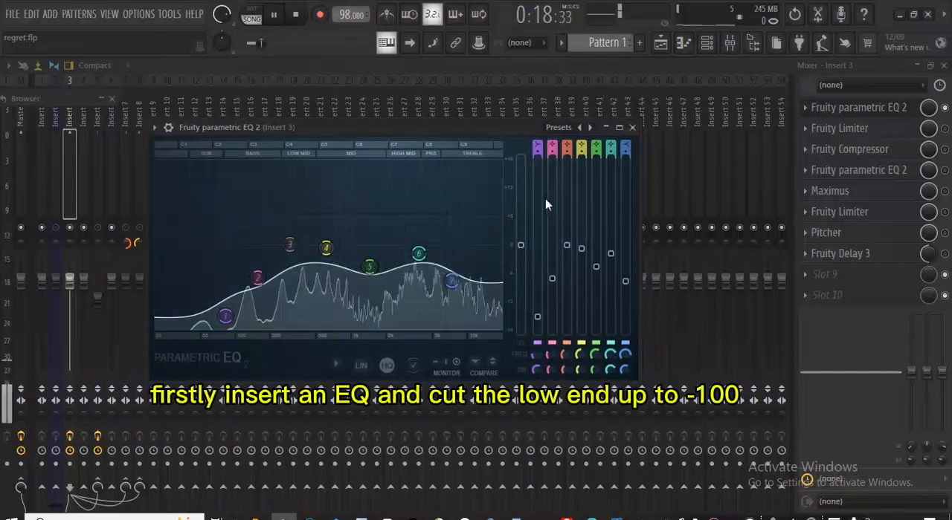
{"action": "key", "text": "space"}
{"action": "left_click", "coordinate": [633, 128]}
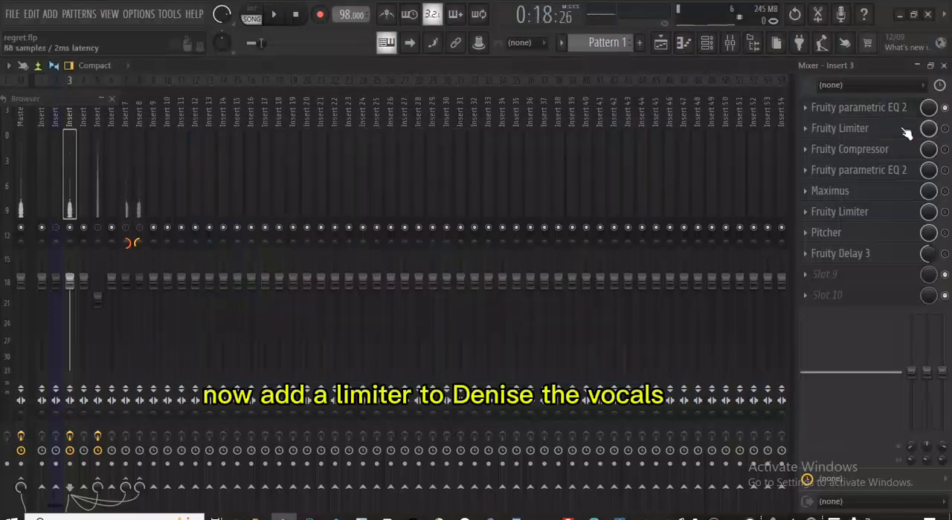
- Enable the first Fruity Limiter on Insert 3 and audition its noise gate on the vocals
{"action": "left_click", "coordinate": [852, 128]}
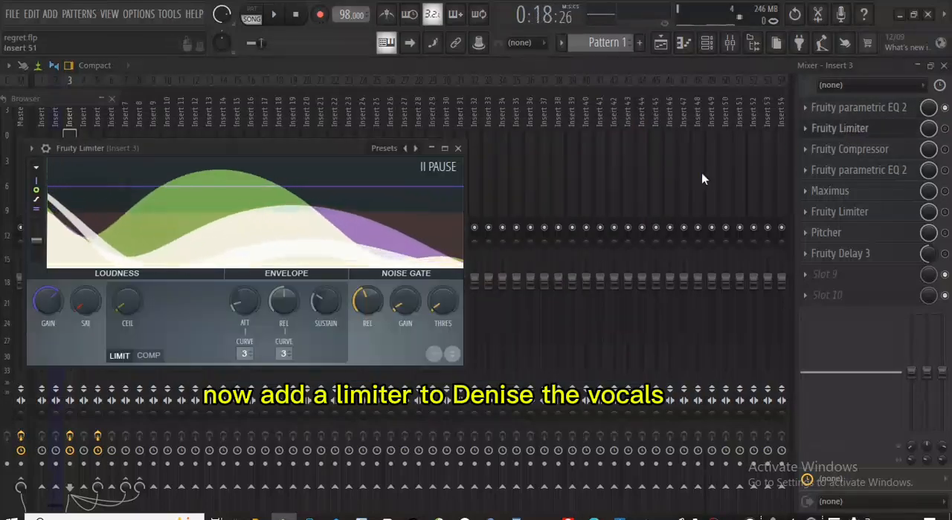
{"action": "left_click", "coordinate": [459, 149]}
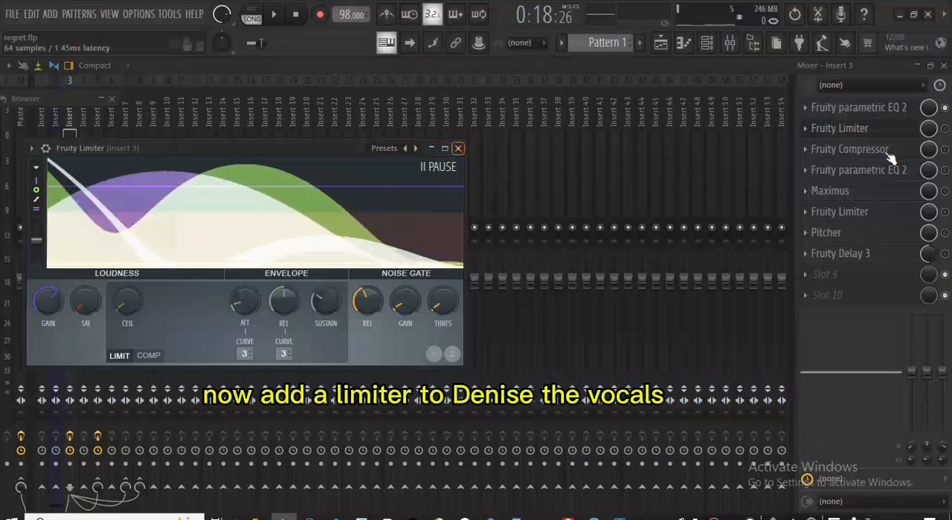
{"action": "left_click", "coordinate": [945, 130]}
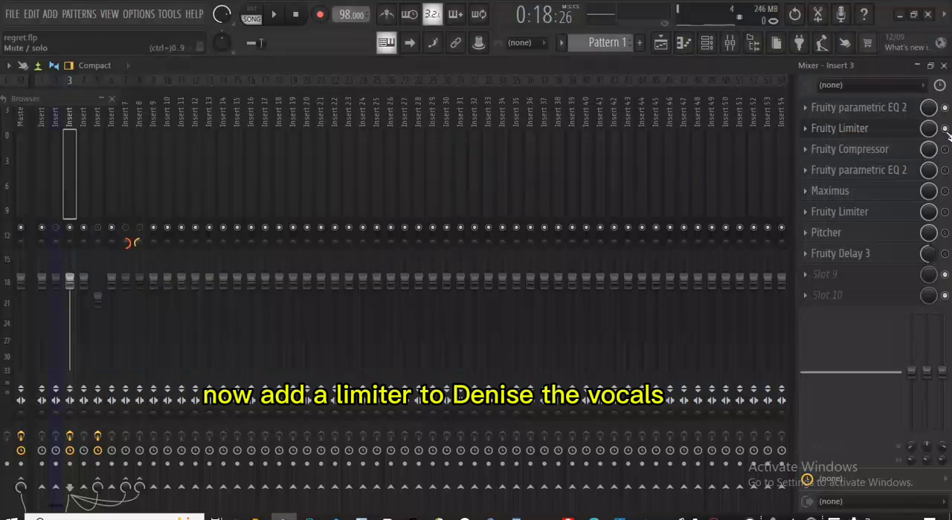
{"action": "left_click", "coordinate": [832, 134]}
{"action": "key", "text": "space"}
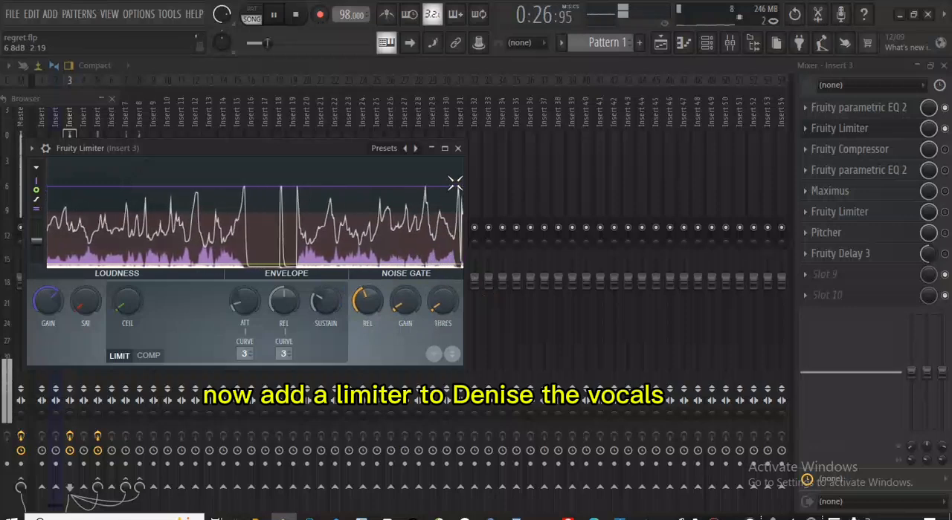
{"action": "left_click", "coordinate": [457, 148]}
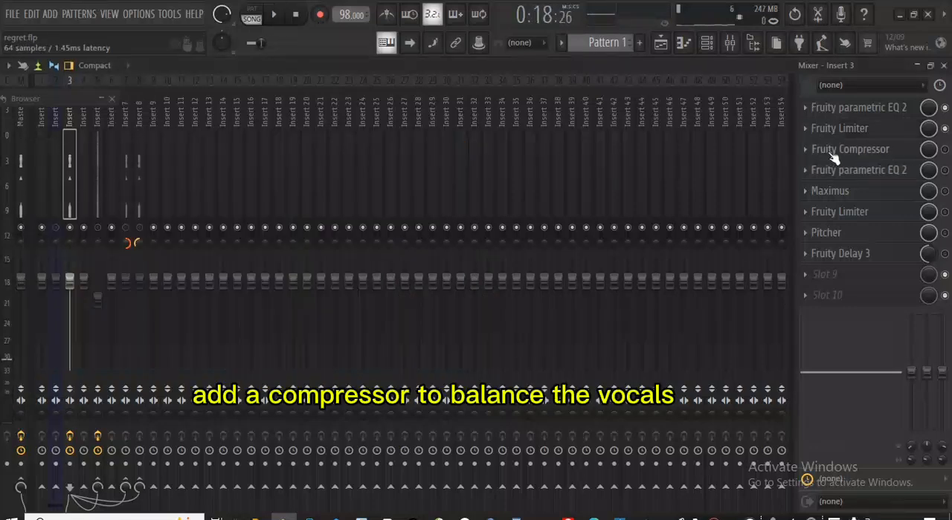
- Review the Fruity Compressor settings on Insert 3, enable the compressor and audition the vocals through it
{"action": "left_click", "coordinate": [834, 152]}
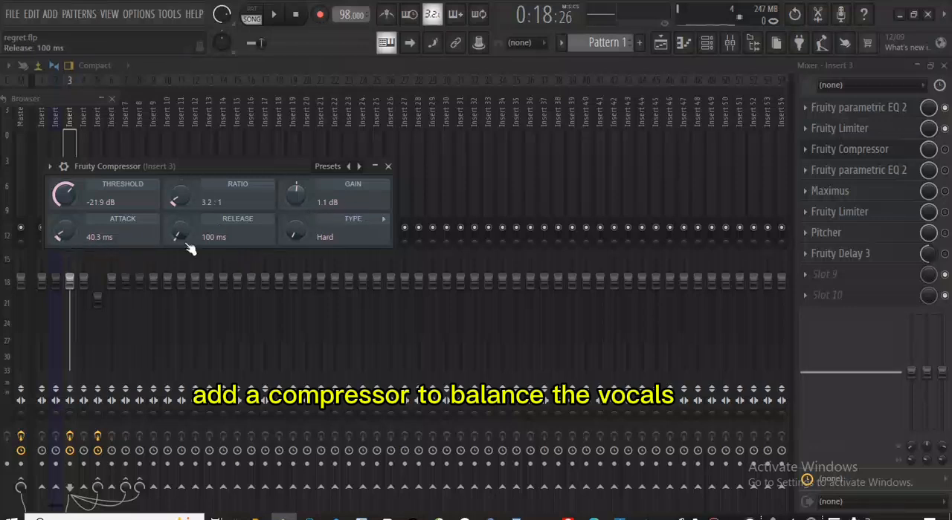
{"action": "left_click", "coordinate": [388, 166]}
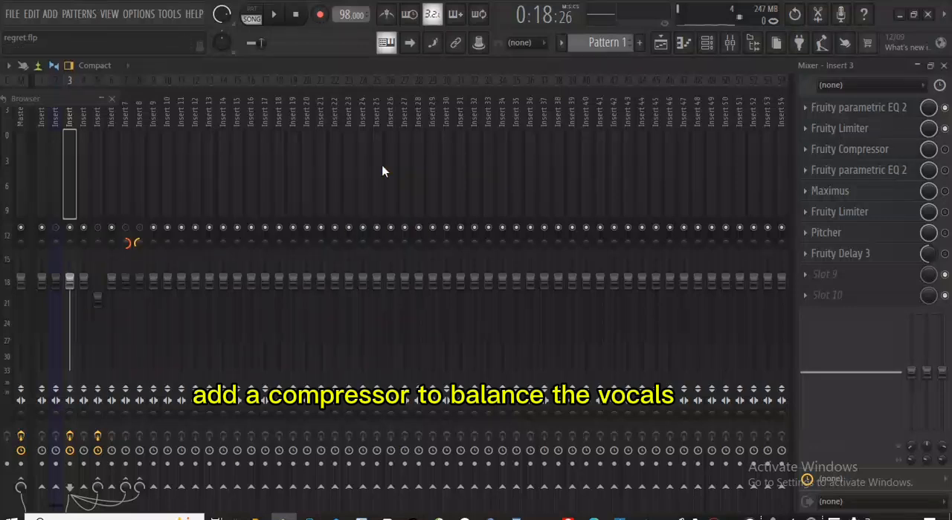
{"action": "key", "text": "space"}
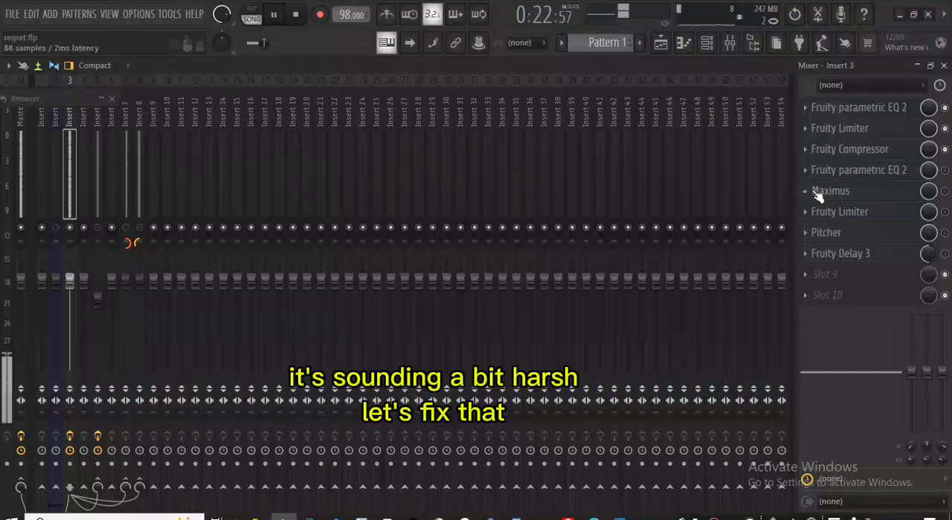
{"action": "key", "text": "space"}
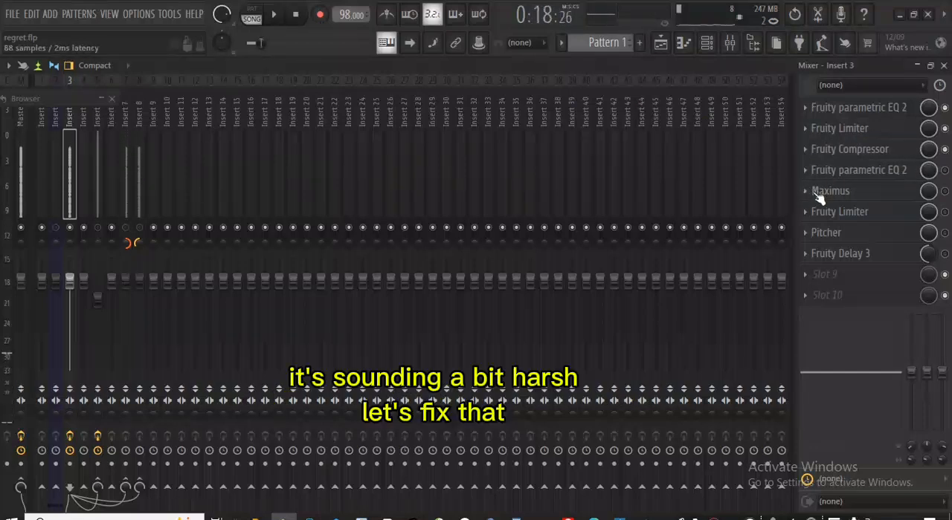
- Enable the second Fruity parametric EQ 2 on Insert 3 and audition the vocals through its three-band curve
{"action": "left_click", "coordinate": [861, 187]}
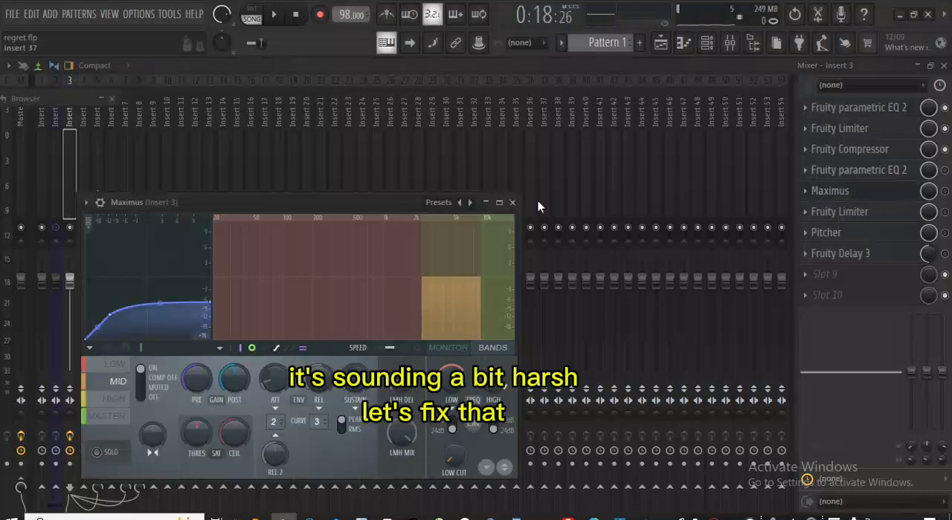
{"action": "left_click", "coordinate": [512, 203]}
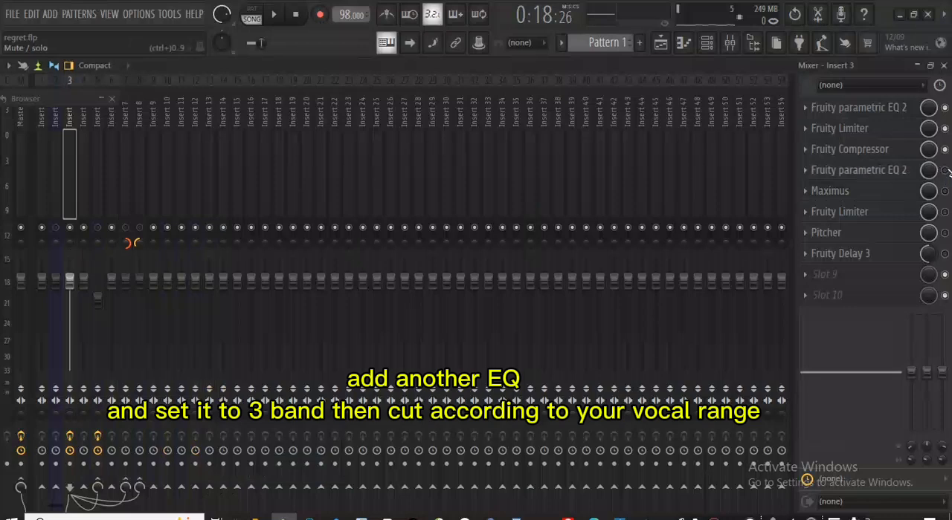
{"action": "left_click", "coordinate": [855, 171]}
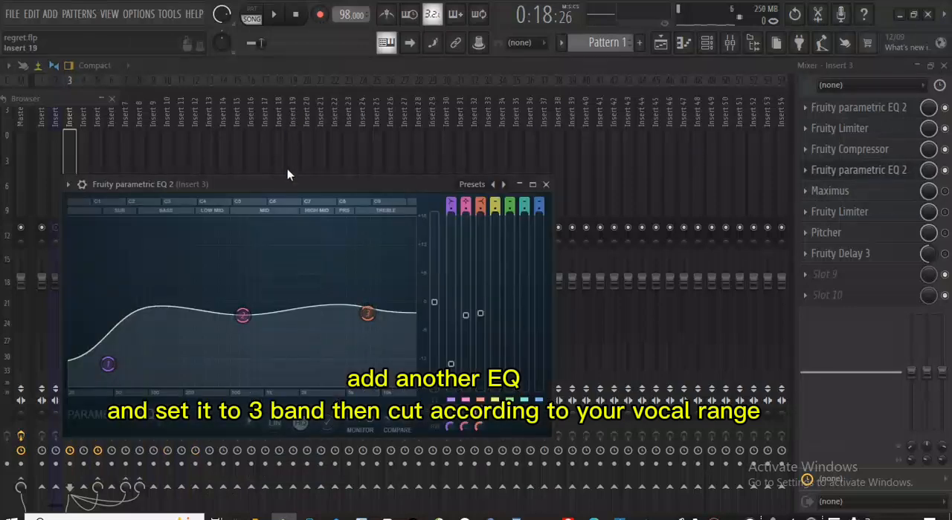
{"action": "left_click_drag", "start_coordinate": [288, 190], "coordinate": [344, 140]}
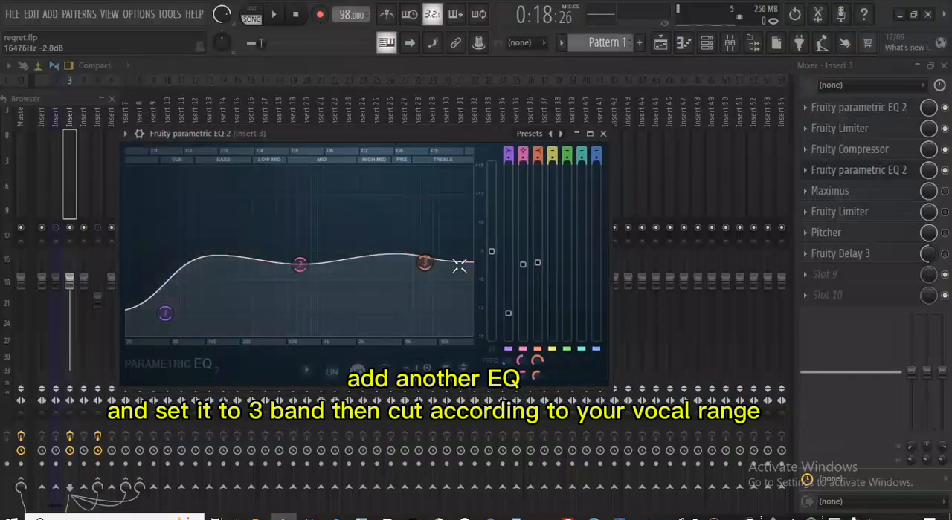
{"action": "key", "text": "space"}
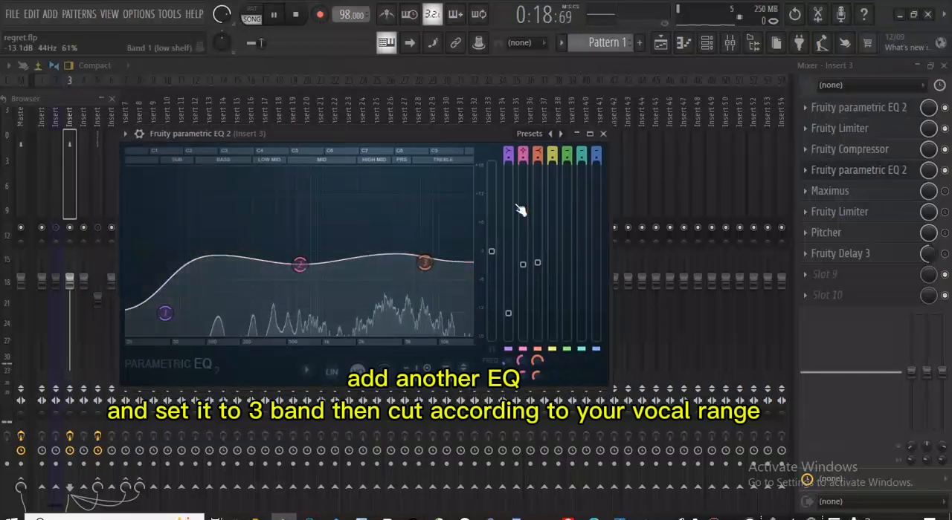
{"action": "left_click", "coordinate": [603, 135]}
{"action": "key", "text": "space"}
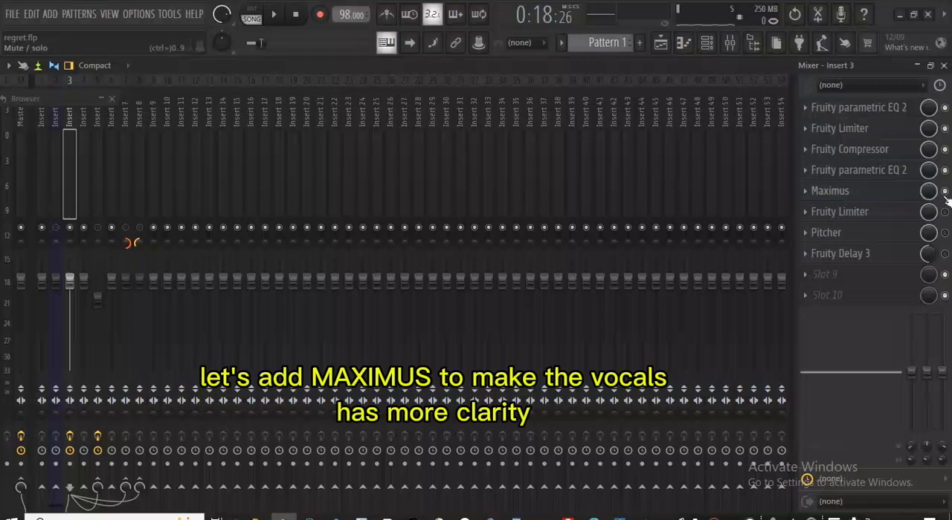
- Load the De-esser narrow-band preset in Maximus on Insert 3 while playing the vocals
{"action": "left_click", "coordinate": [846, 196]}
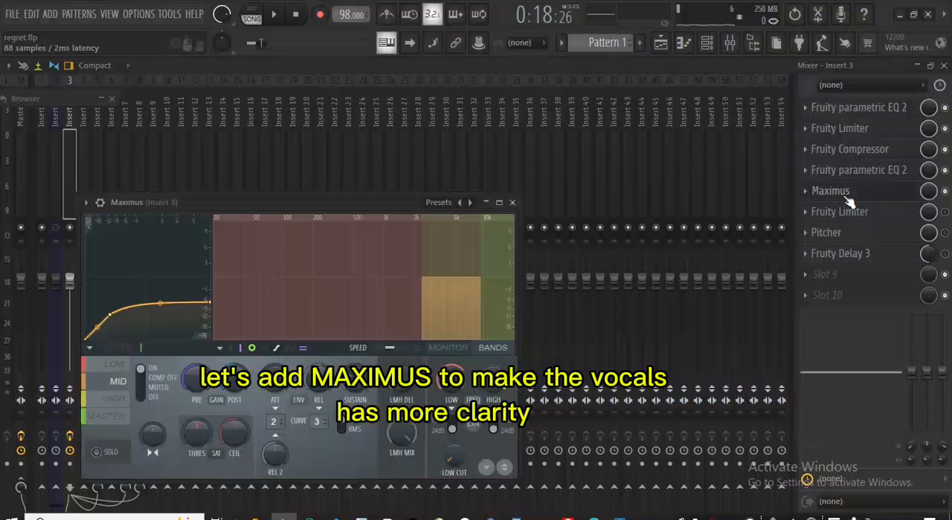
{"action": "key", "text": "space"}
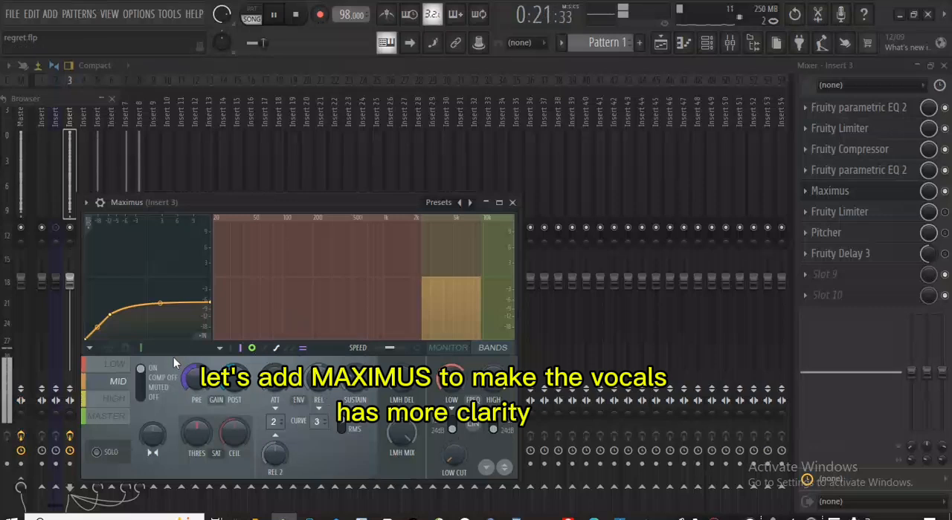
{"action": "left_click", "coordinate": [434, 204]}
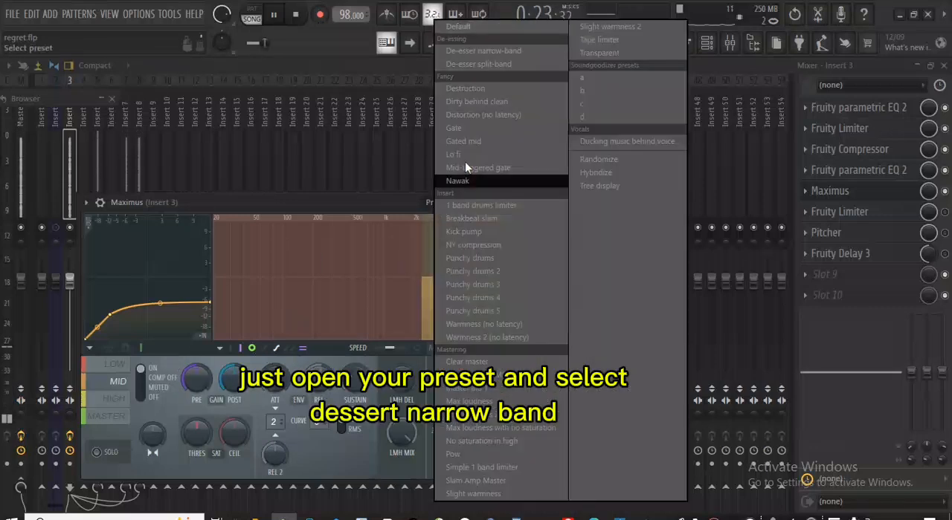
{"action": "left_click", "coordinate": [506, 52]}
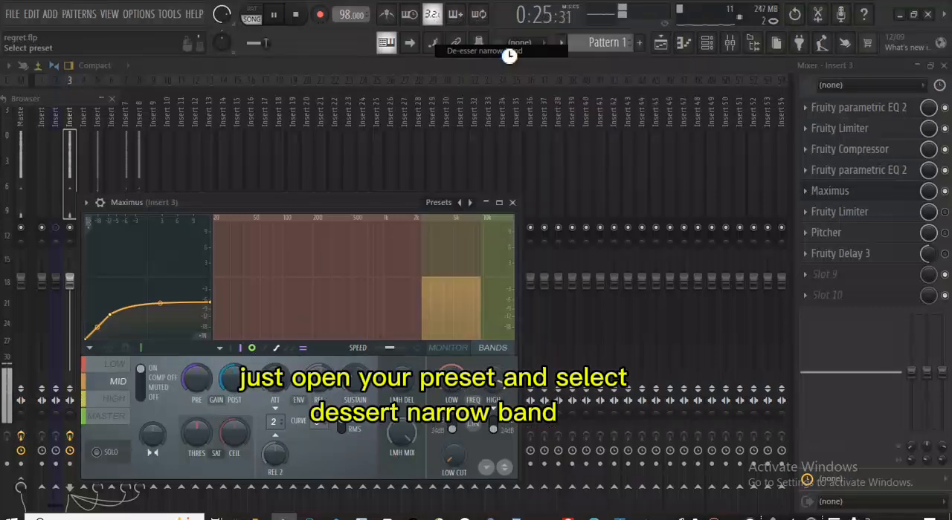
{"action": "left_click", "coordinate": [513, 203]}
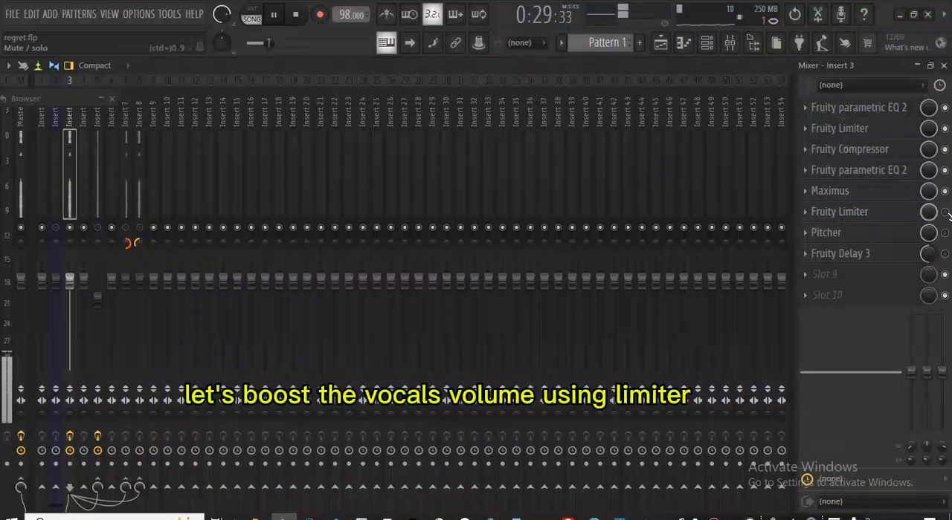
- Enable the second Fruity Limiter on Insert 3, raise its gain to about 10.4 dB and audition the vocals
{"action": "left_click", "coordinate": [855, 212]}
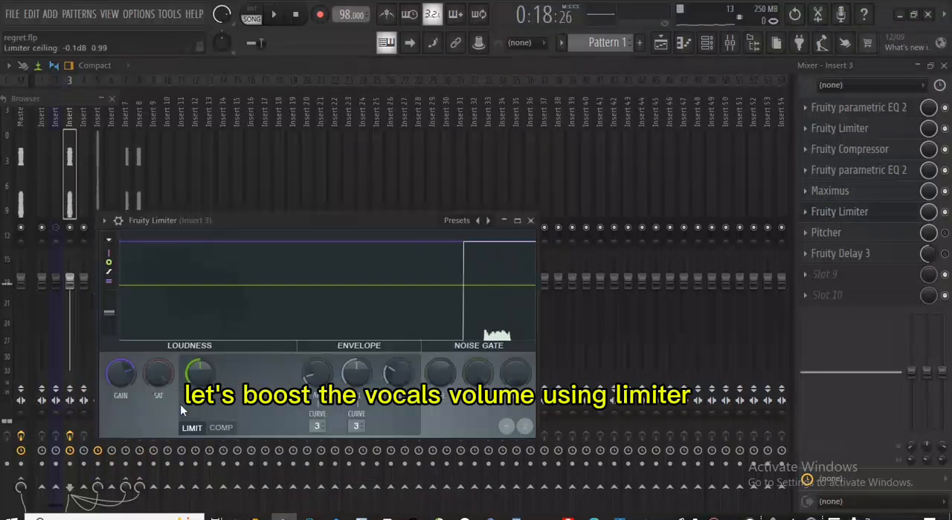
{"action": "left_click_drag", "start_coordinate": [120, 380], "coordinate": [124, 369]}
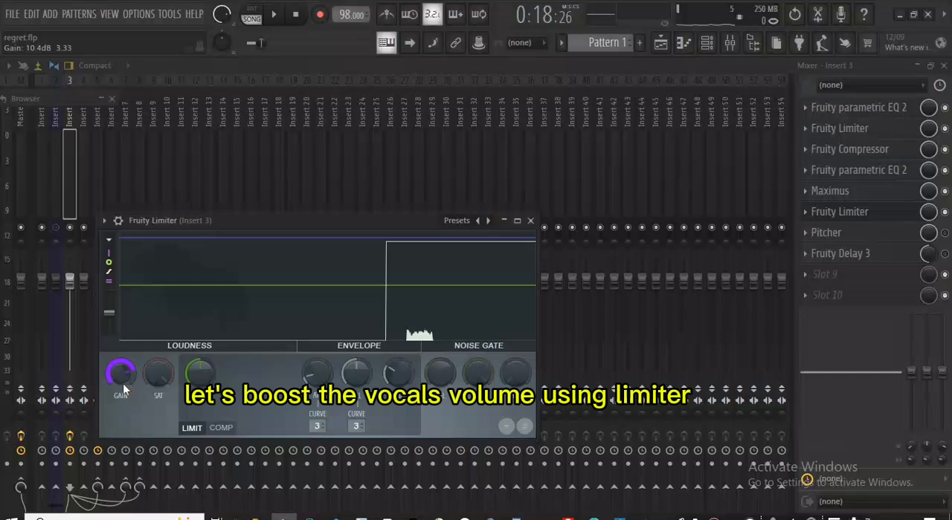
{"action": "left_click", "coordinate": [531, 221]}
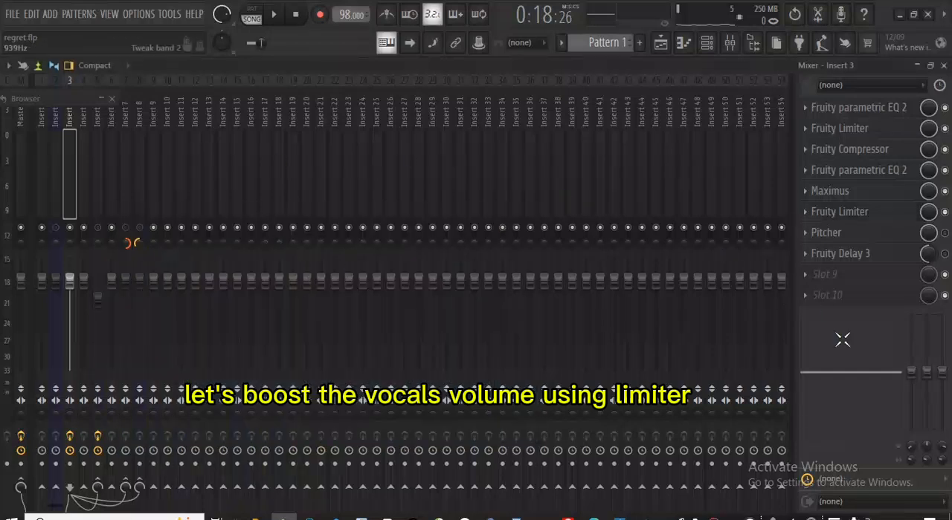
{"action": "key", "text": "space"}
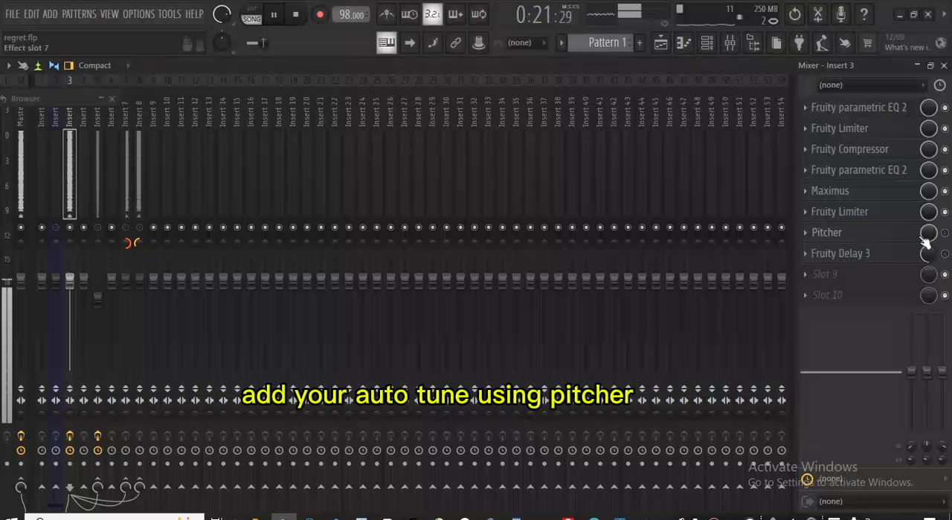
{"action": "key", "text": "space"}
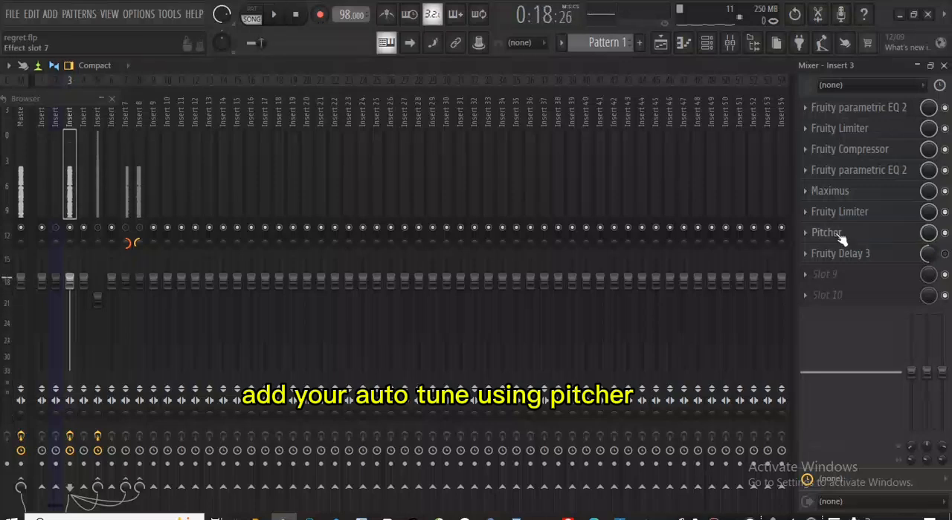
- Enable Pitcher on Insert 3 and play the vocals through it
{"action": "left_click", "coordinate": [839, 234]}
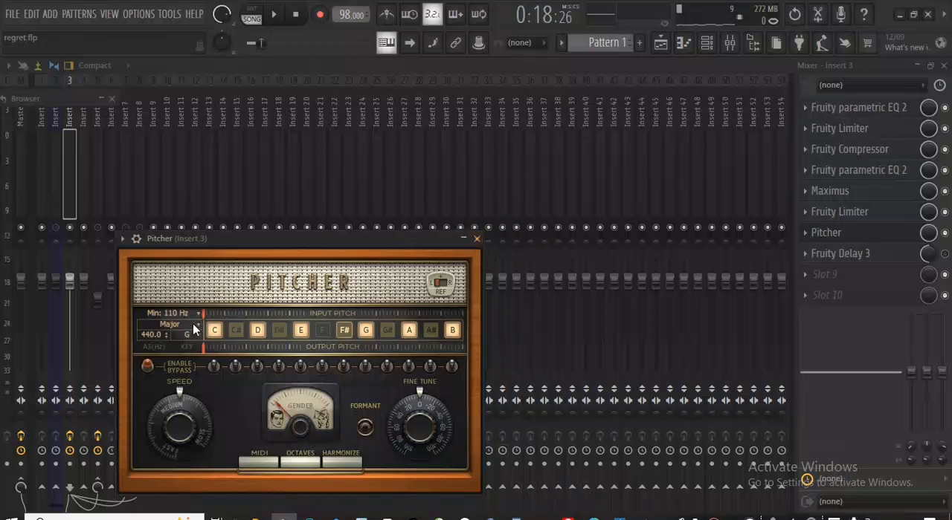
{"action": "left_click", "coordinate": [477, 240]}
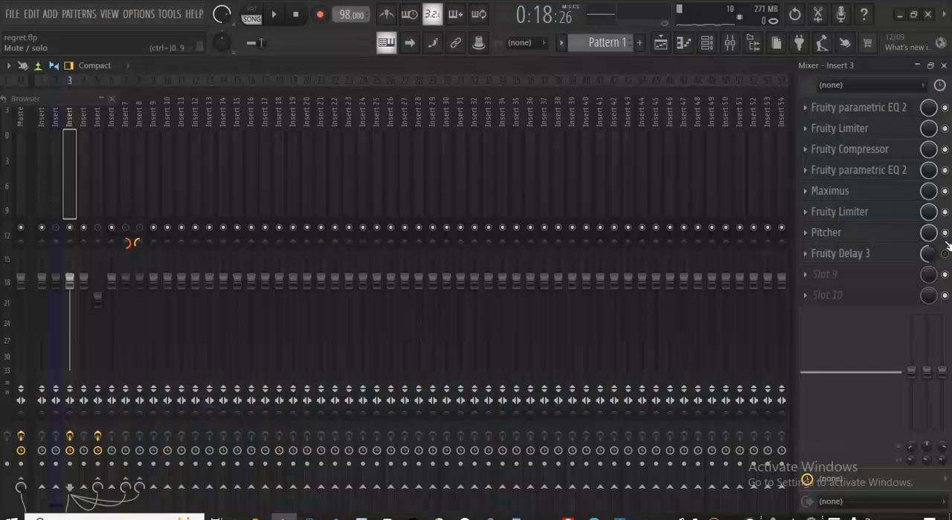
{"action": "key", "text": "space"}
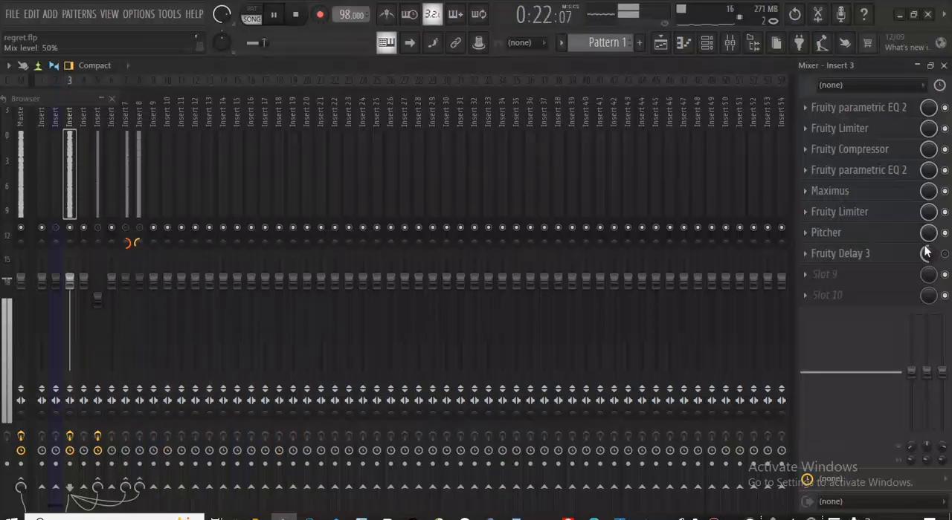
- Check the Fruity Delay 3 settings on Insert 3, enable the effect and audition the vocals with it
{"action": "key", "text": "space"}
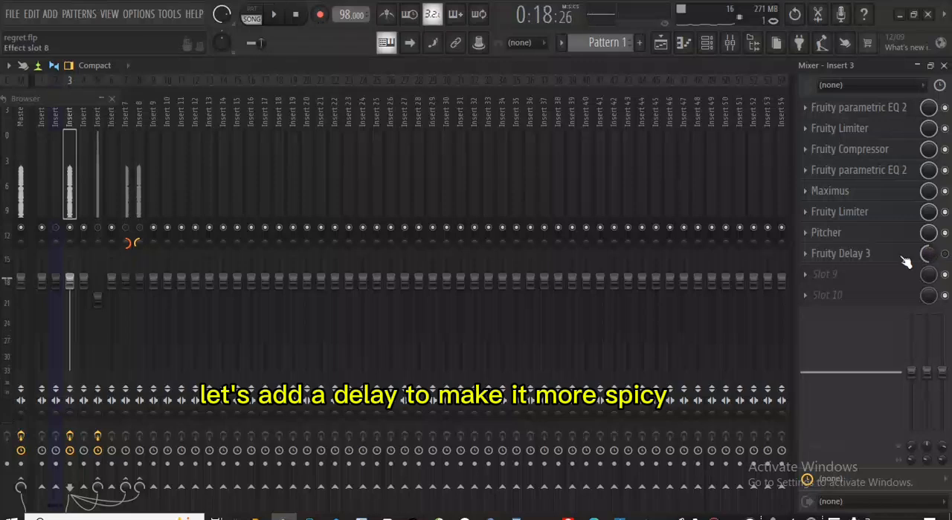
{"action": "left_click", "coordinate": [872, 258]}
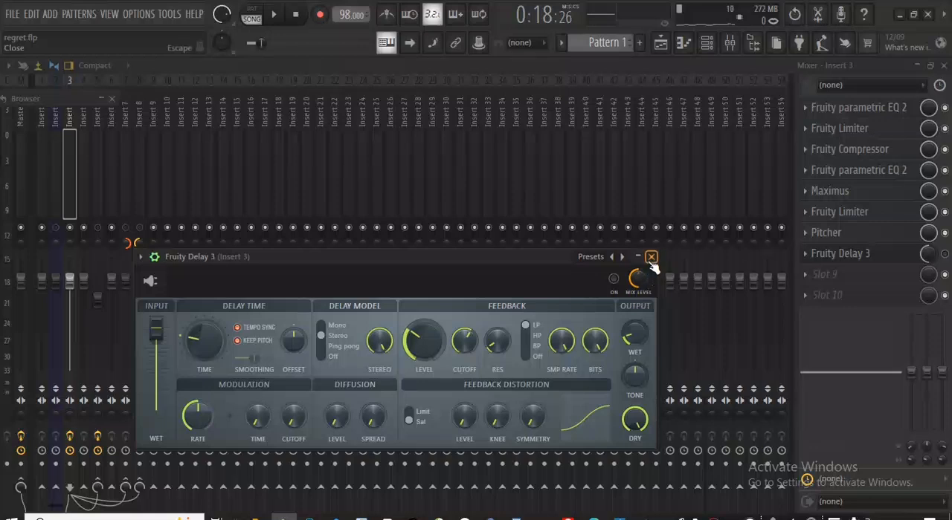
{"action": "left_click", "coordinate": [651, 258]}
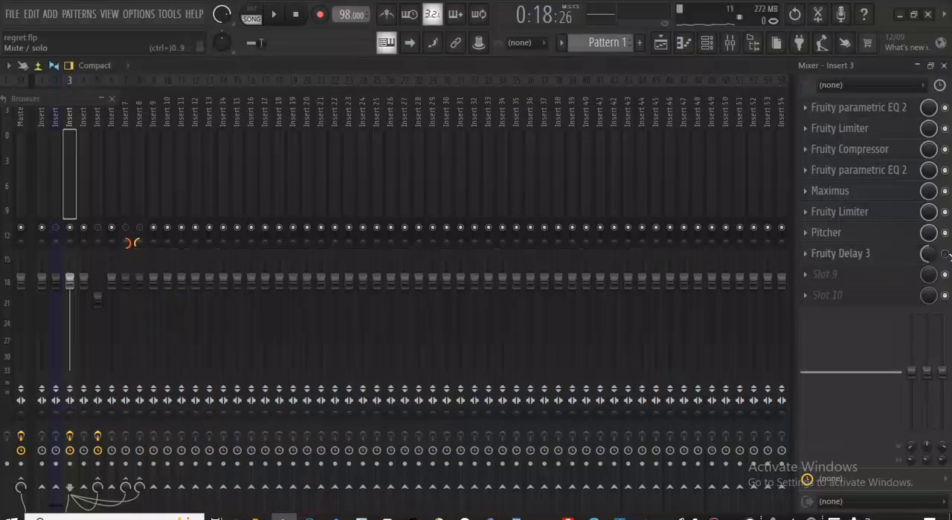
{"action": "key", "text": "space"}
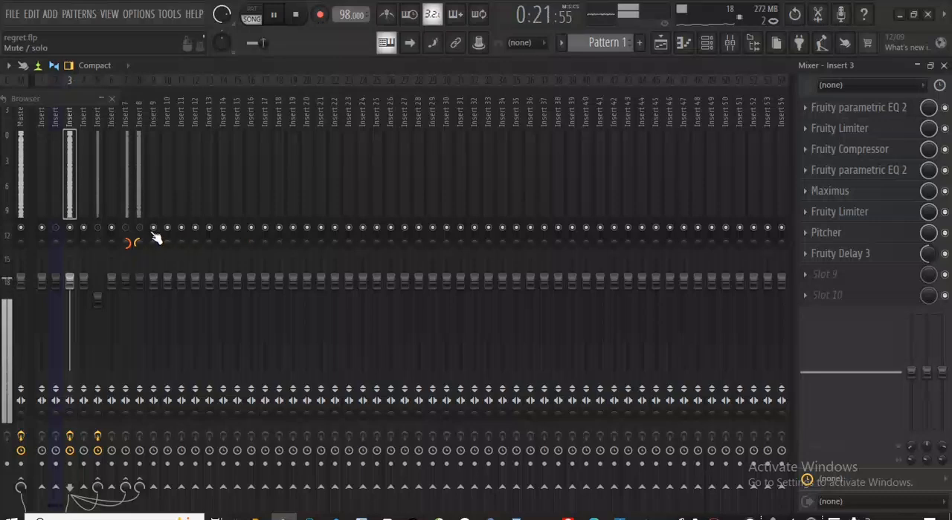
{"action": "key", "text": "space"}
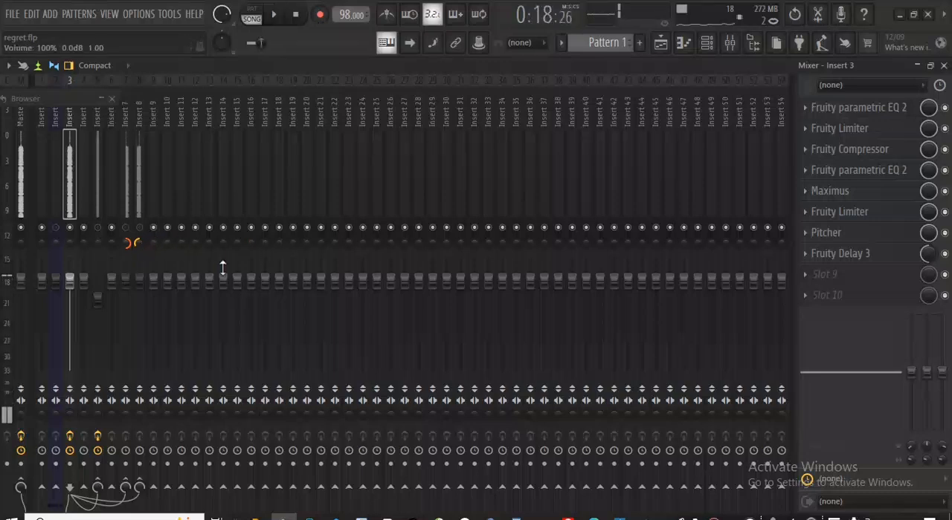
- Unmute the reverb channel on Insert 5, review its Fruity Reeverb 2 settings and play the vocals through it
{"action": "left_click", "coordinate": [99, 214]}
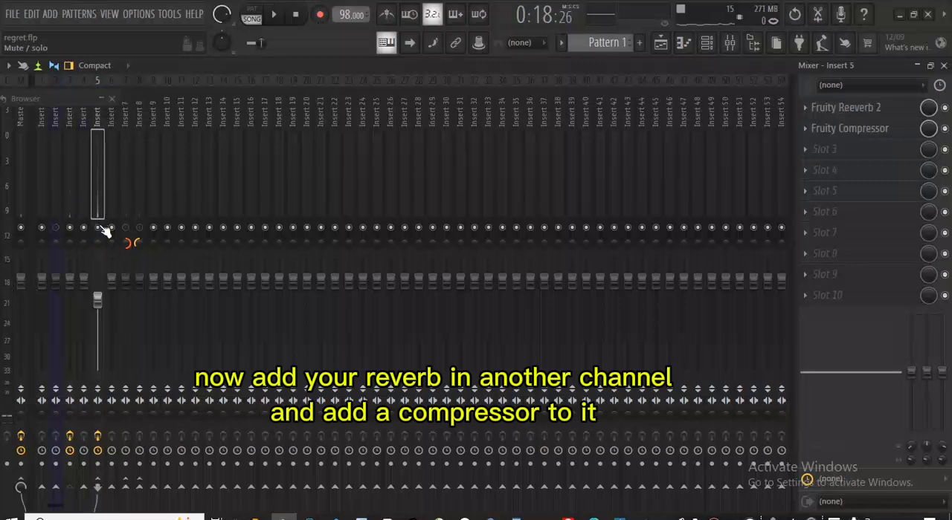
{"action": "left_click", "coordinate": [845, 112]}
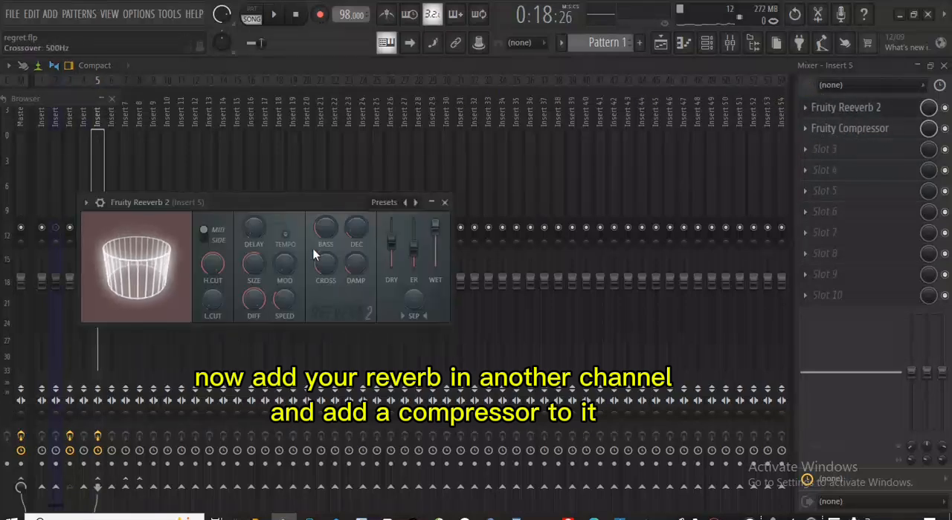
{"action": "key", "text": "space"}
{"action": "left_click", "coordinate": [444, 202]}
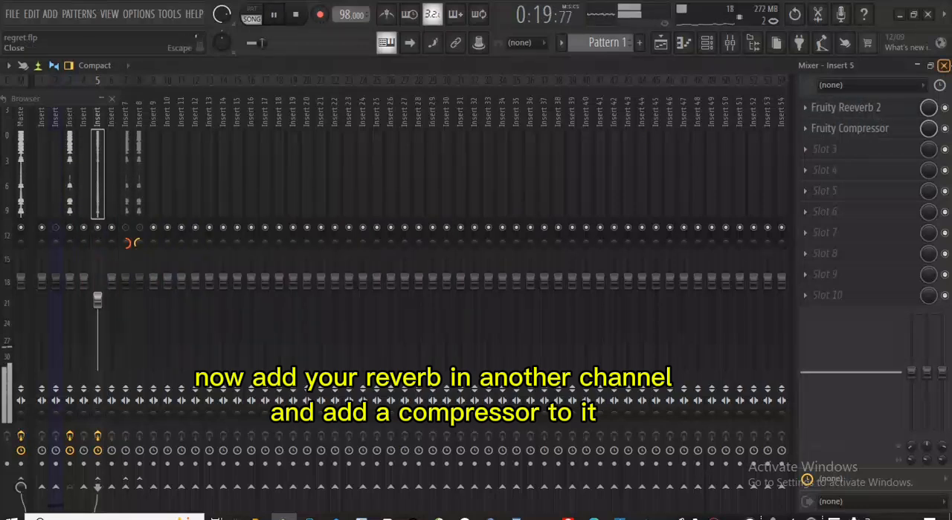
- Check the audio channels and their mixer track assignments in the channel rack during playback
{"action": "left_click", "coordinate": [943, 65]}
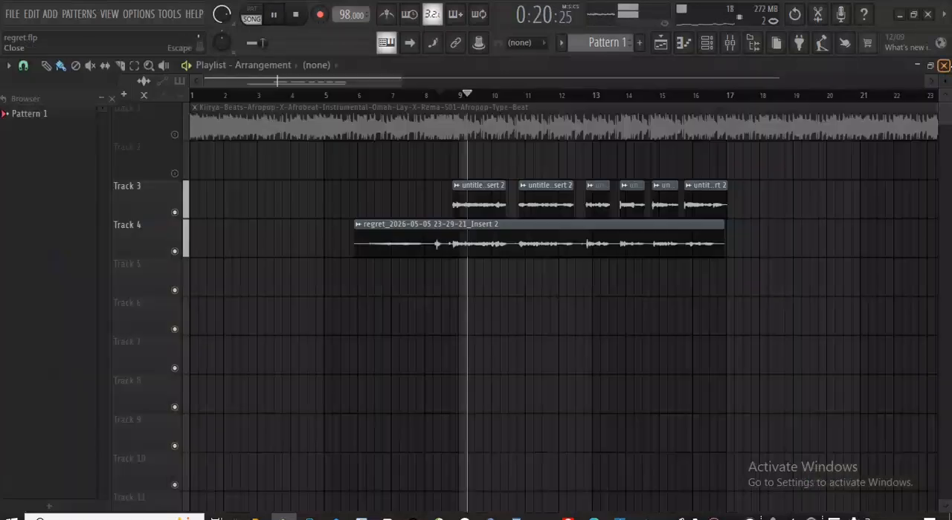
{"action": "left_click", "coordinate": [706, 42]}
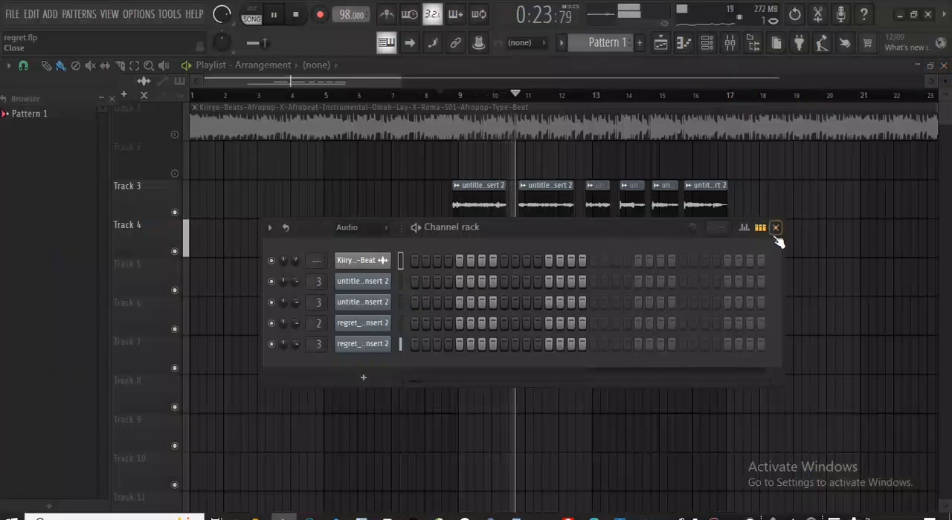
{"action": "left_click", "coordinate": [775, 228]}
- Unmute Inserts 7 and 8 in the mixer, audition the vocals against the beat and return to the playlist
{"action": "left_click", "coordinate": [730, 43]}
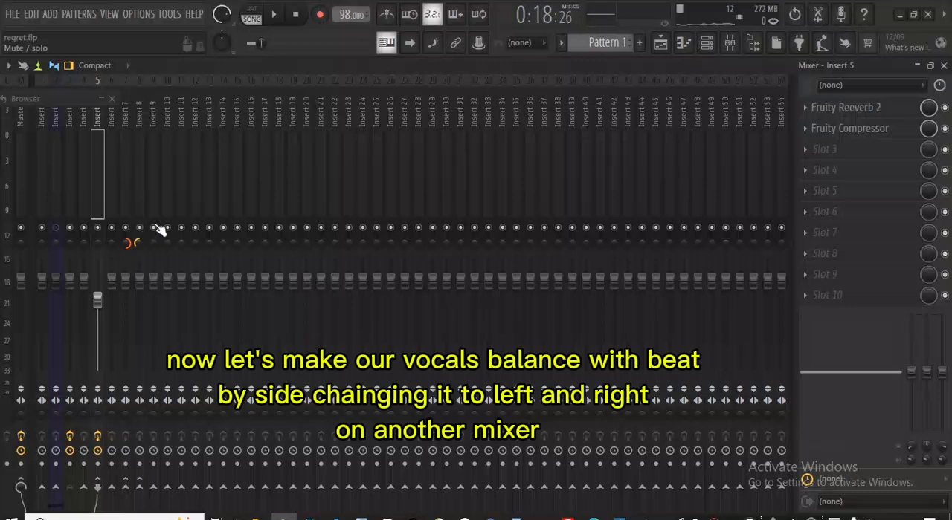
{"action": "key", "text": "space"}
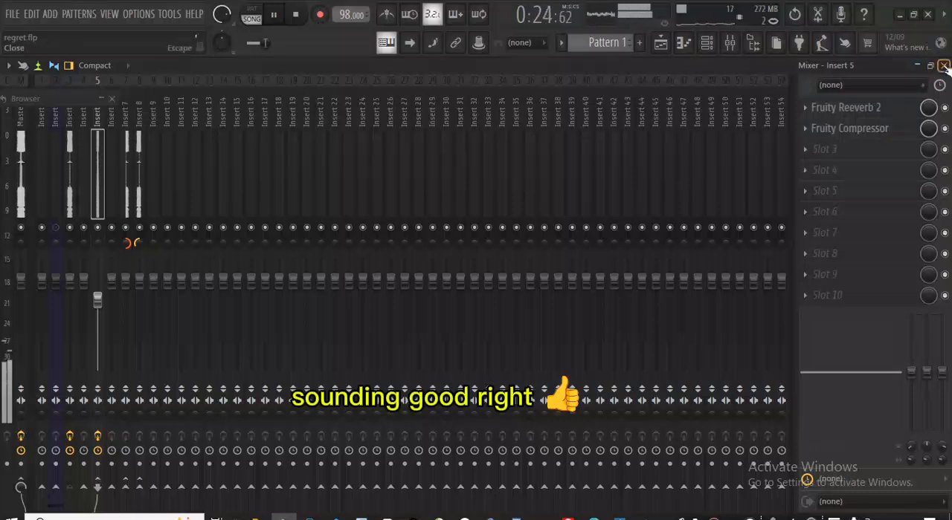
{"action": "left_click", "coordinate": [943, 65]}
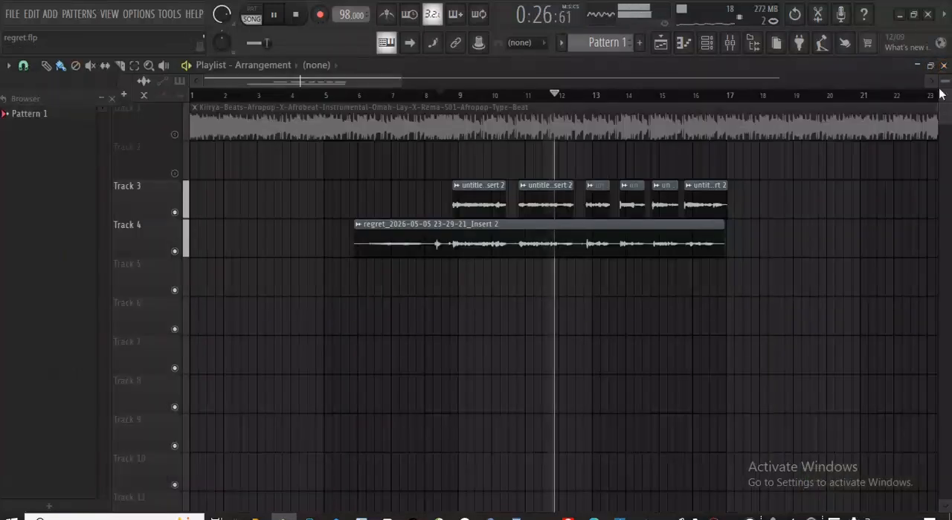